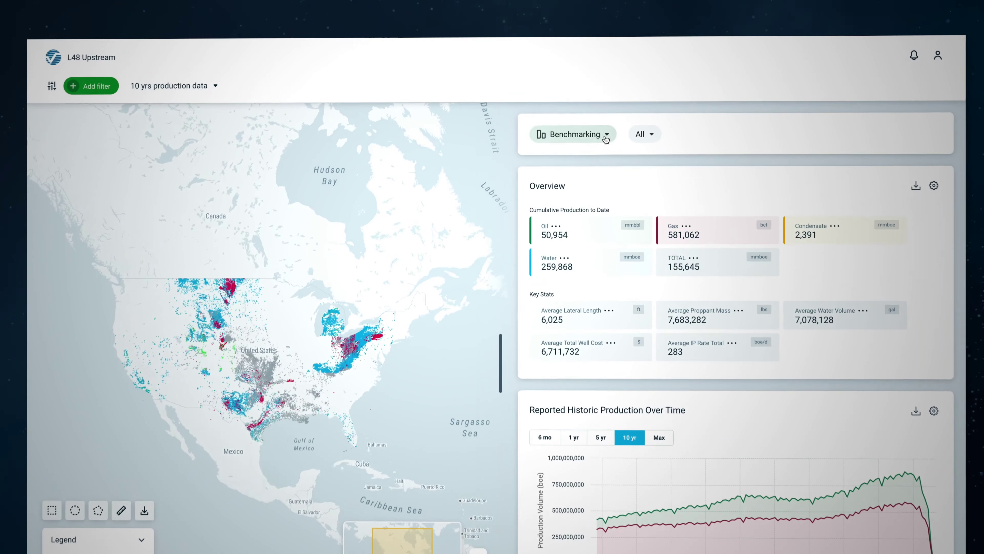
- Start a Murphy Oil valuation in the Valuation workspace covering the chosen Gulf Coast and Permian areas
click(593, 104)
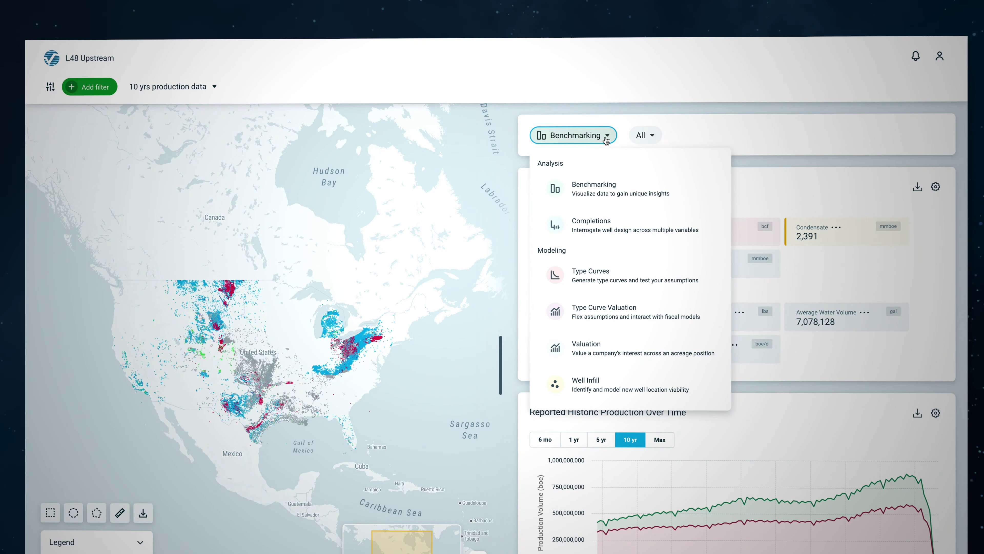
click(617, 346)
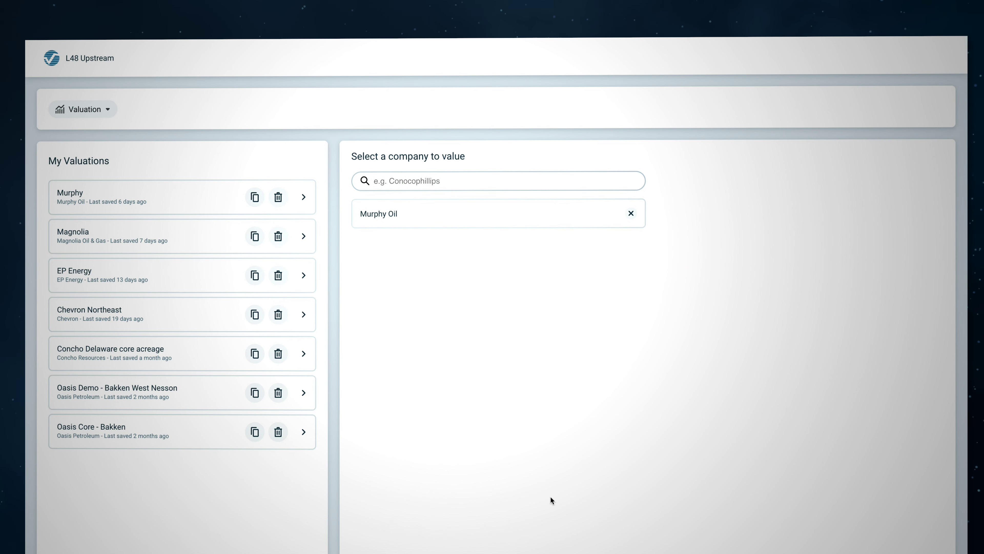
click(527, 183)
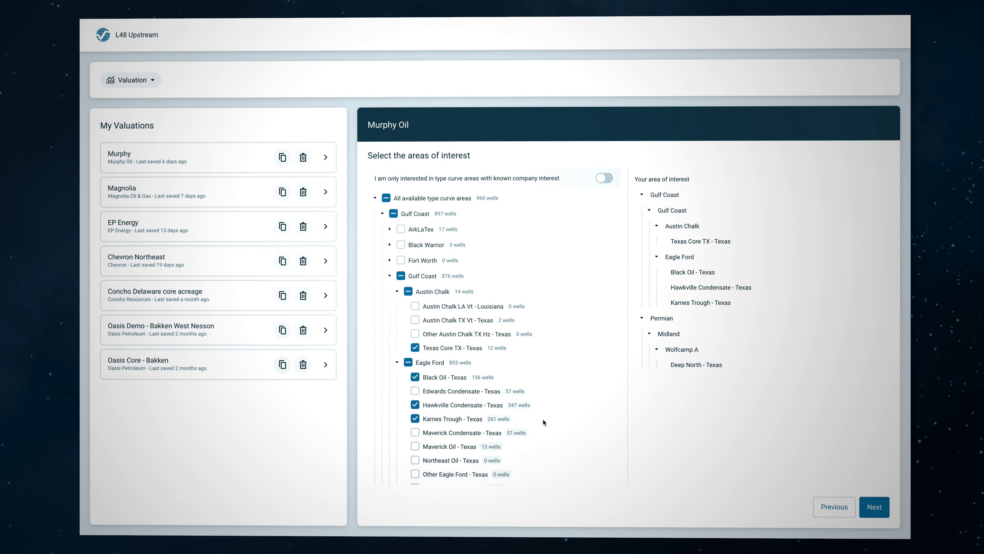
scroll(536, 419, down, 10)
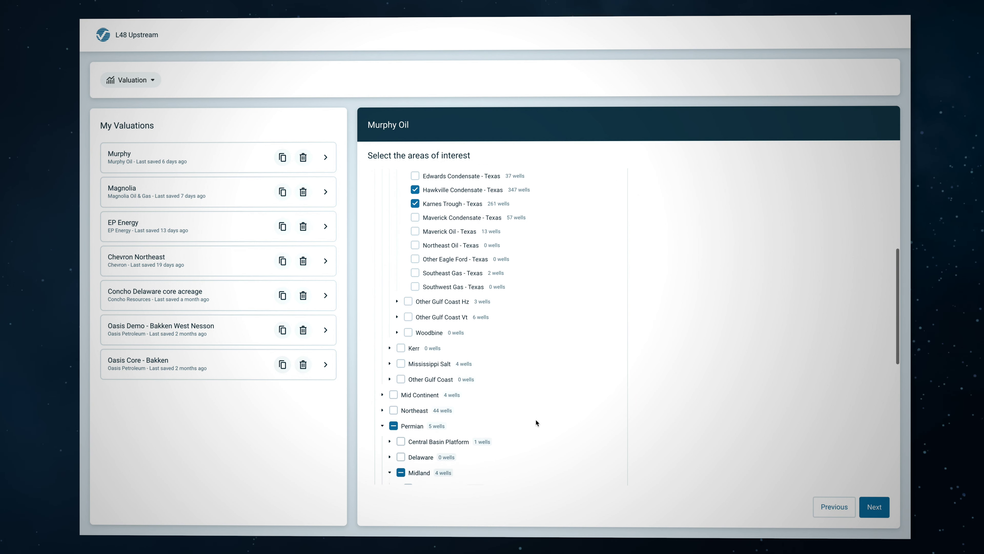
scroll(537, 419, up, 10)
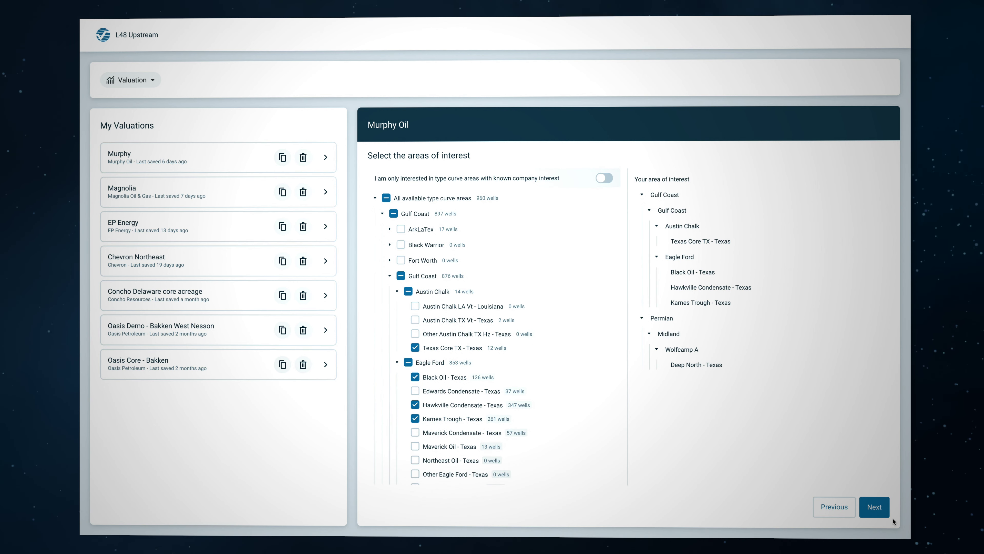
click(877, 514)
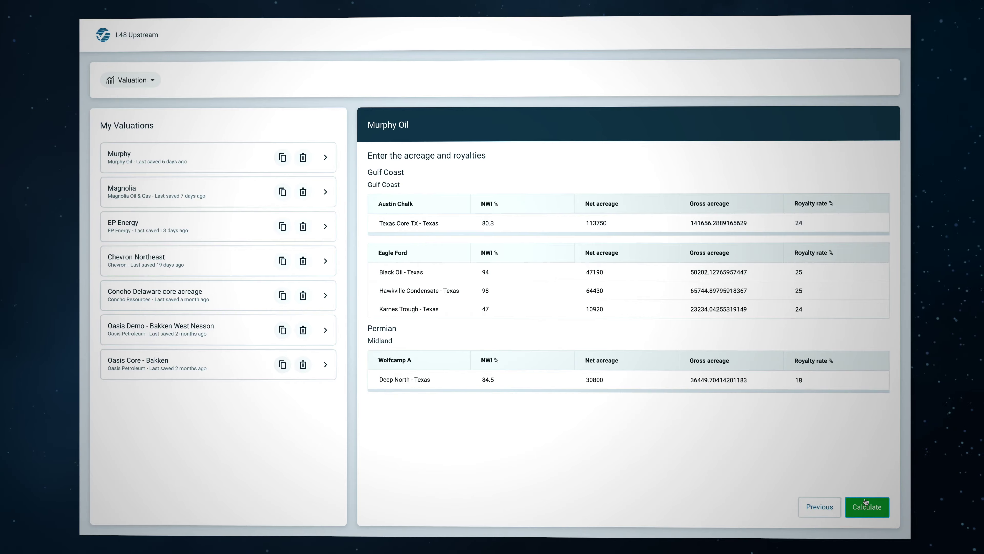
- Build the valuation dashboard, showing total acreage NPV of $1,330m ($852m PD, $478m PUD)
click(866, 507)
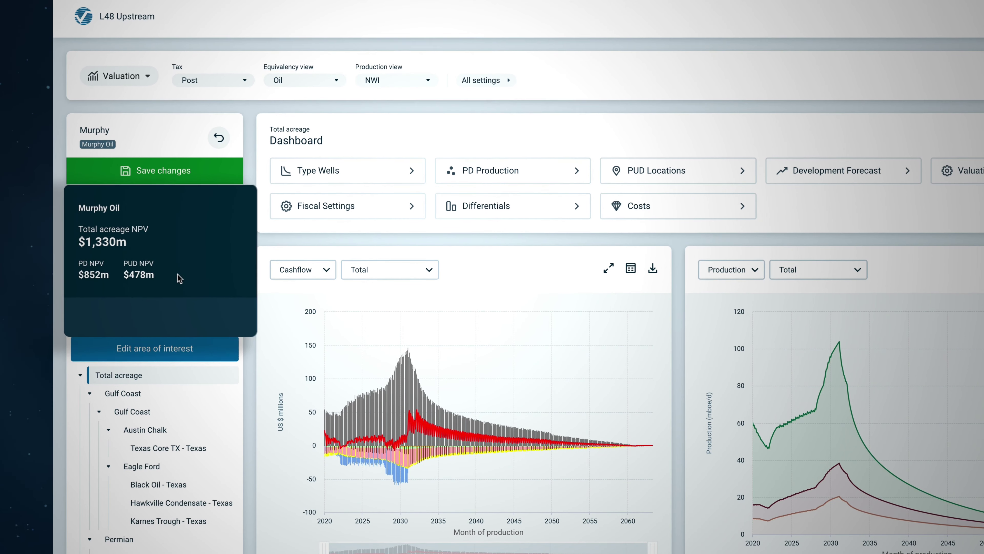
click(150, 399)
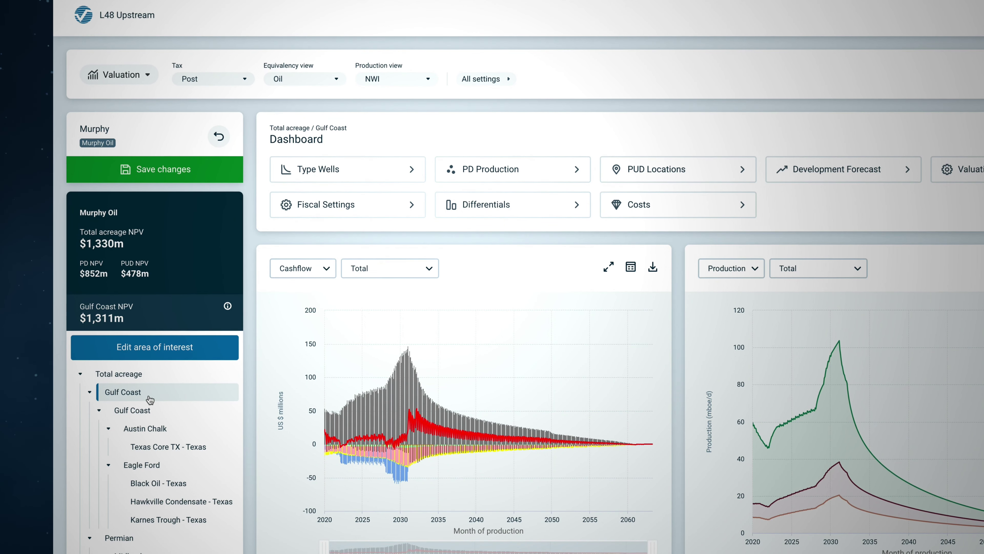
mouse_move(233, 307)
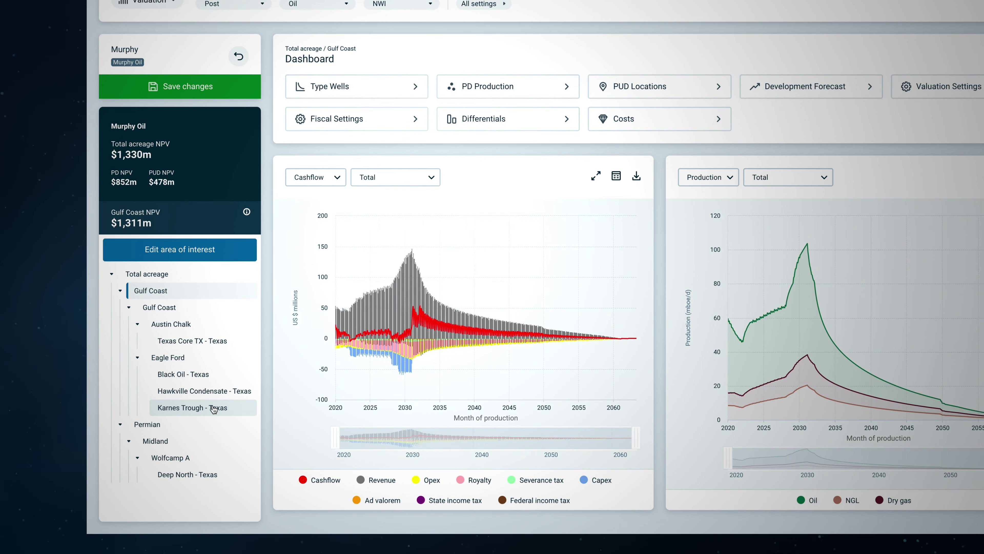
click(213, 409)
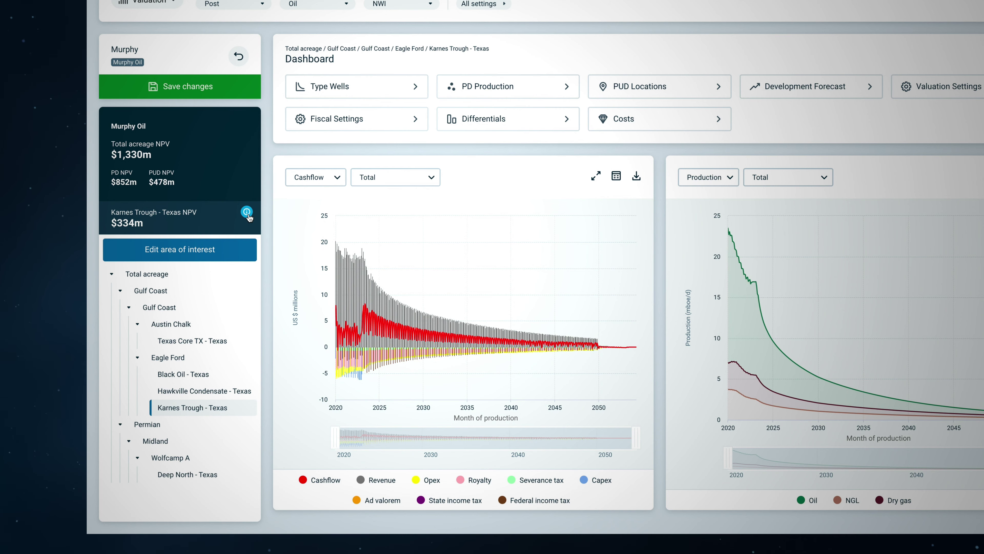
mouse_move(249, 217)
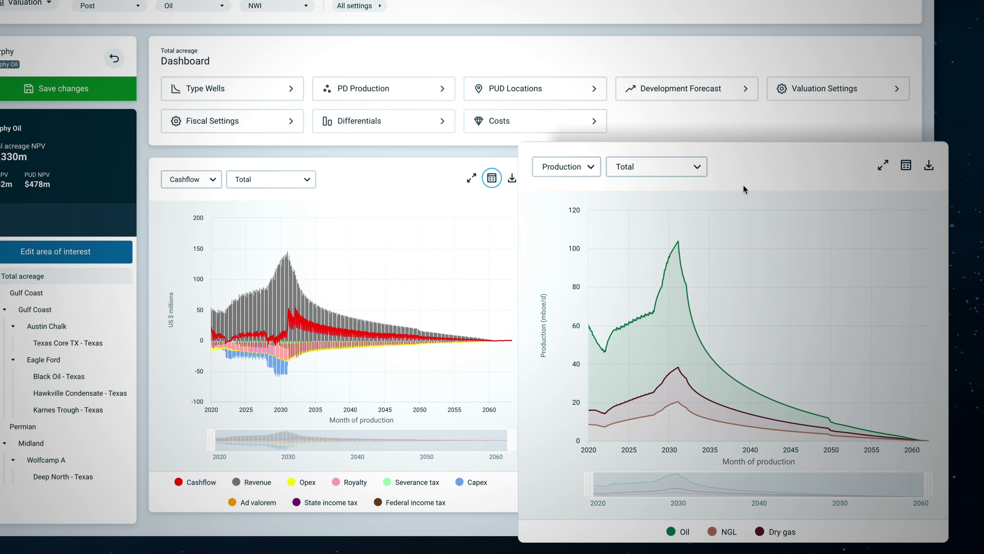
- Switch the production chart to PD, then PUD, then back to Total reserves
click(697, 167)
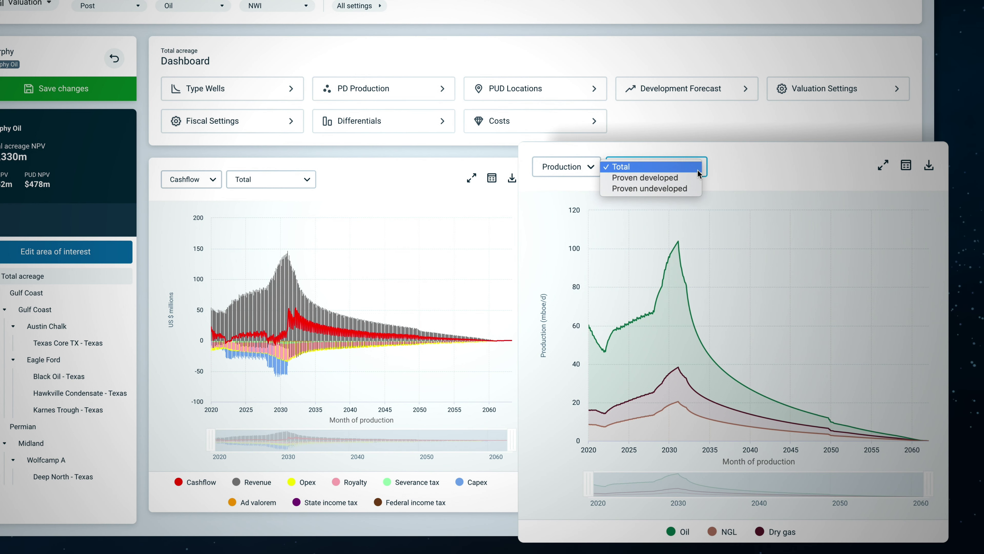
click(693, 178)
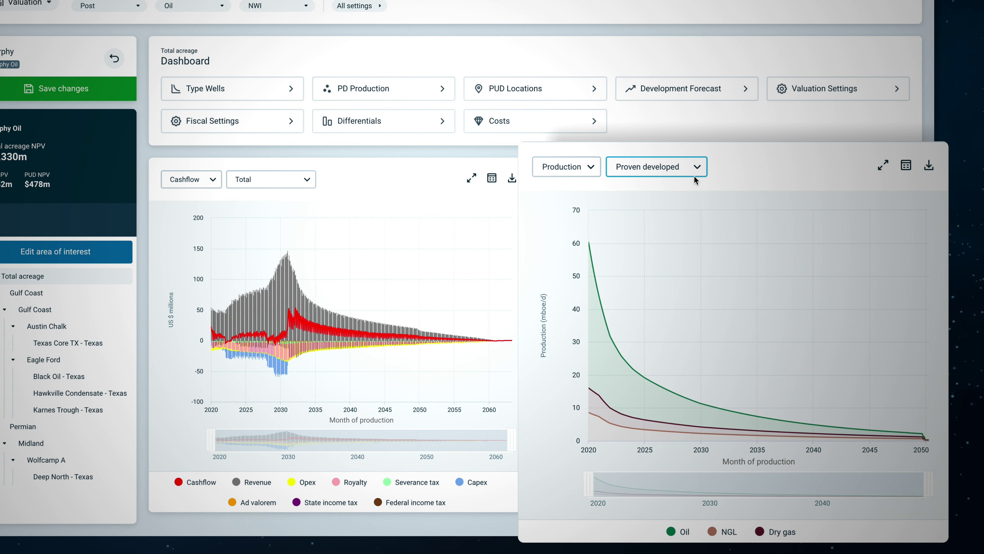
click(696, 171)
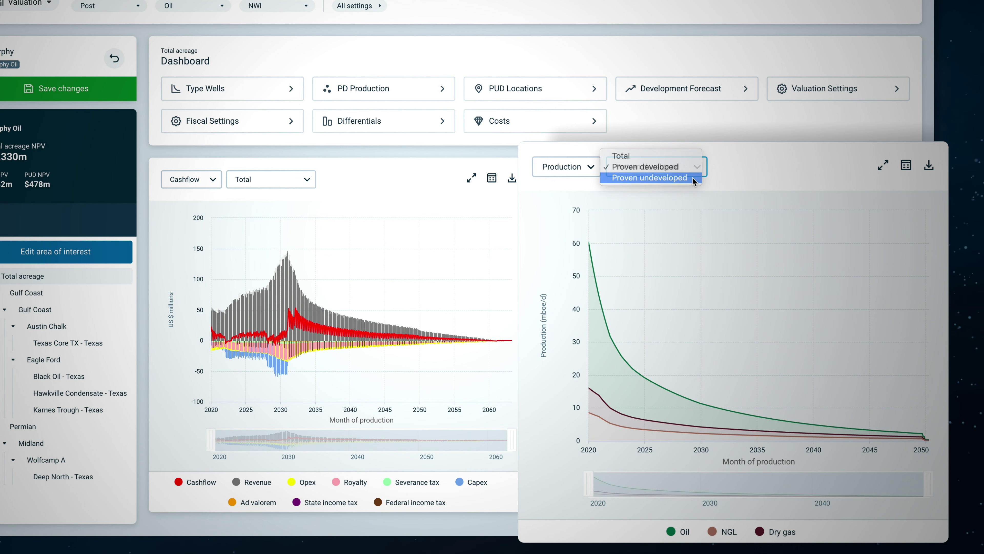
click(692, 176)
click(696, 180)
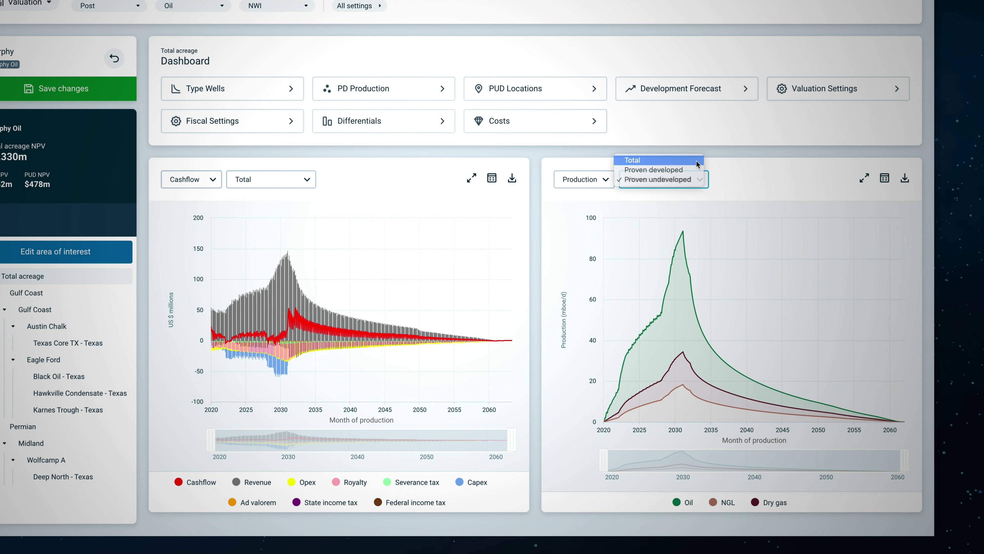
click(693, 160)
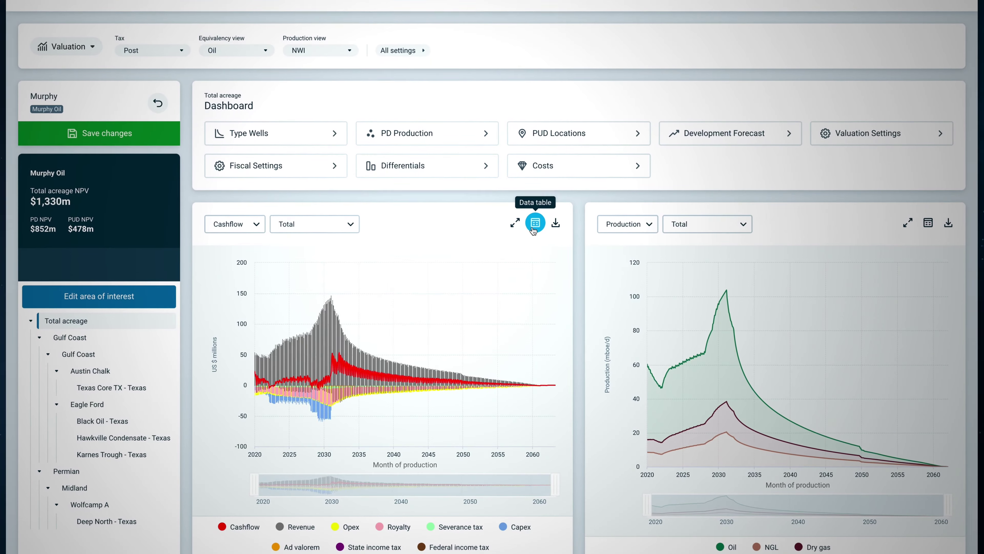
- Export the cashflow data table to CSV and open the Texas Core TX type well settings
click(534, 229)
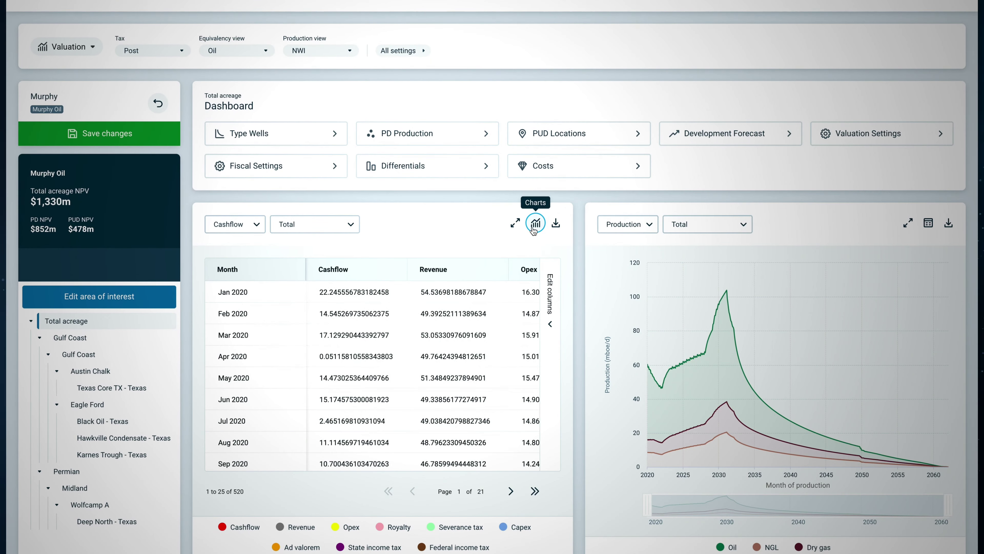
click(556, 224)
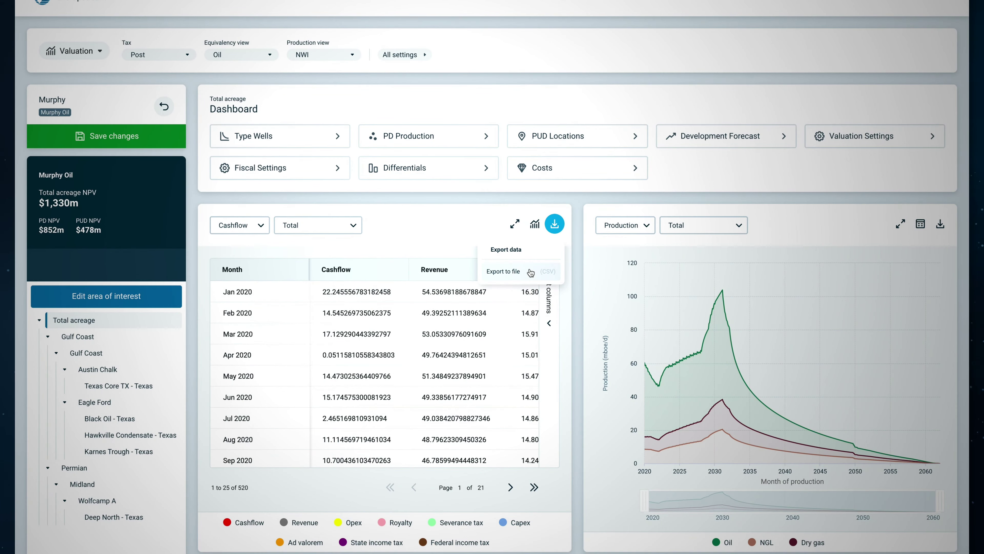
click(530, 270)
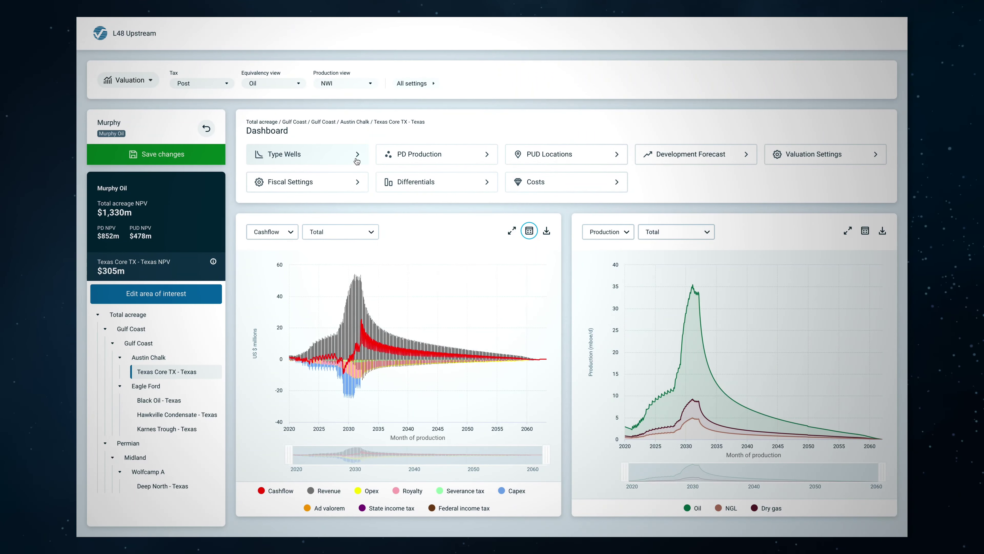
click(356, 161)
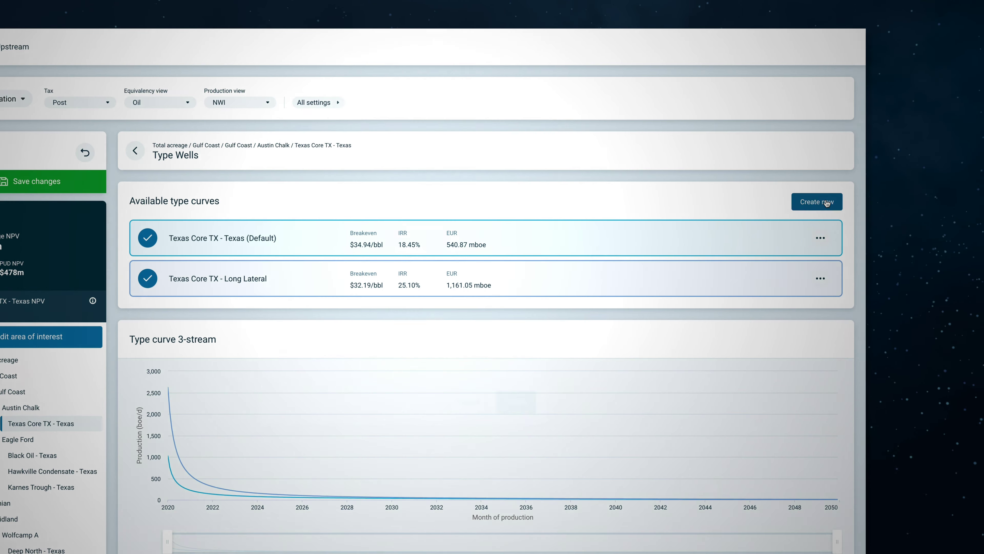
- Start creating a new type curve for Texas Core TX - Texas
click(827, 202)
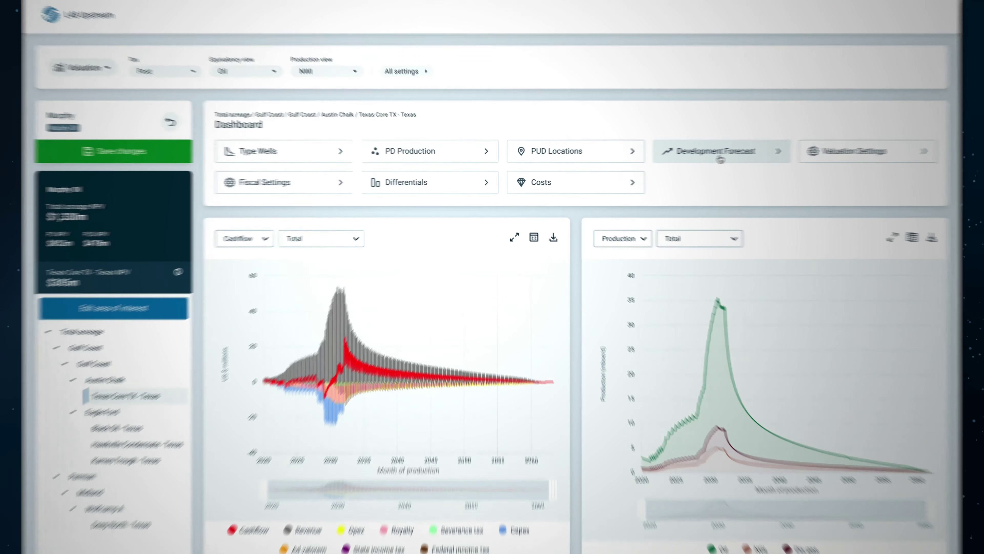
- Open the development forecast for Karnes Trough - Texas and expand its type-well drilling schedule
click(694, 155)
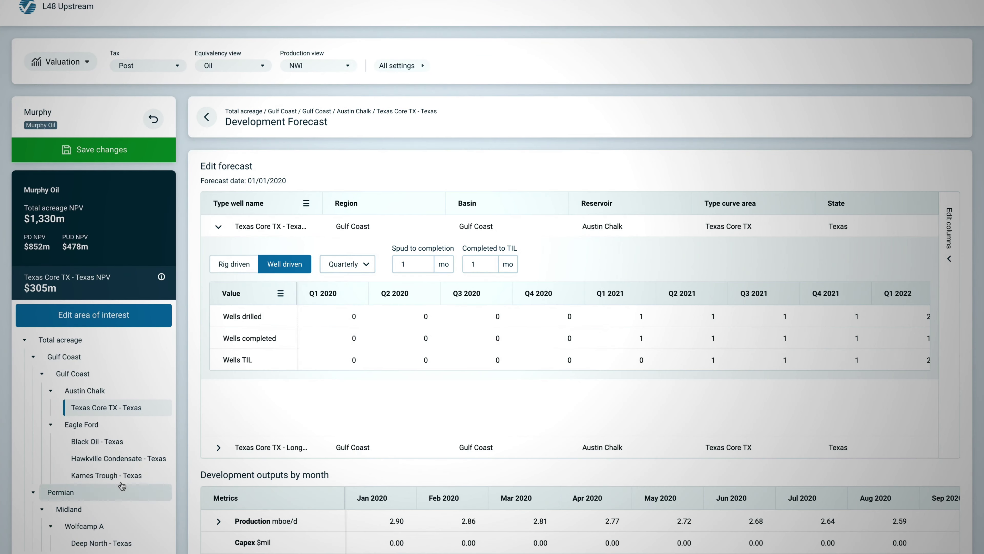
click(125, 481)
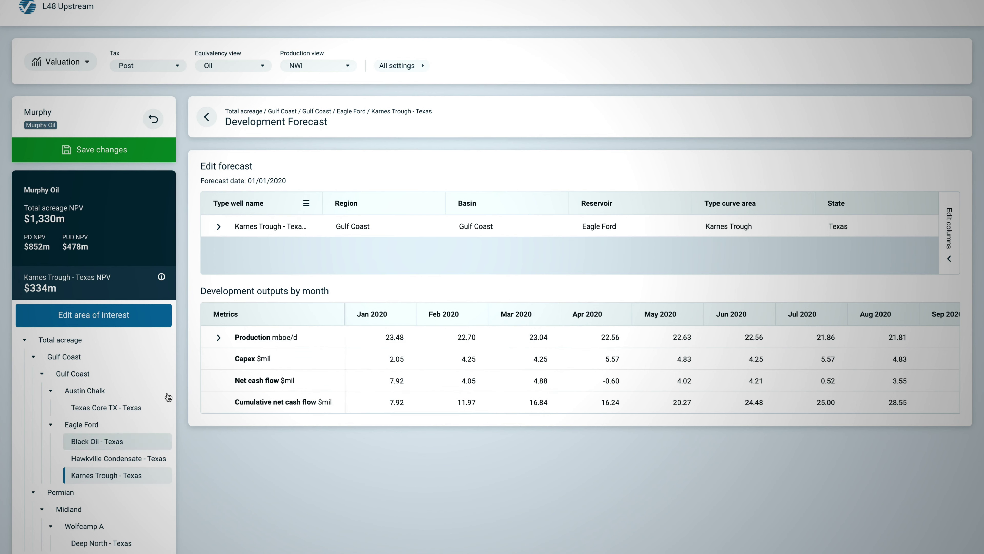
click(218, 227)
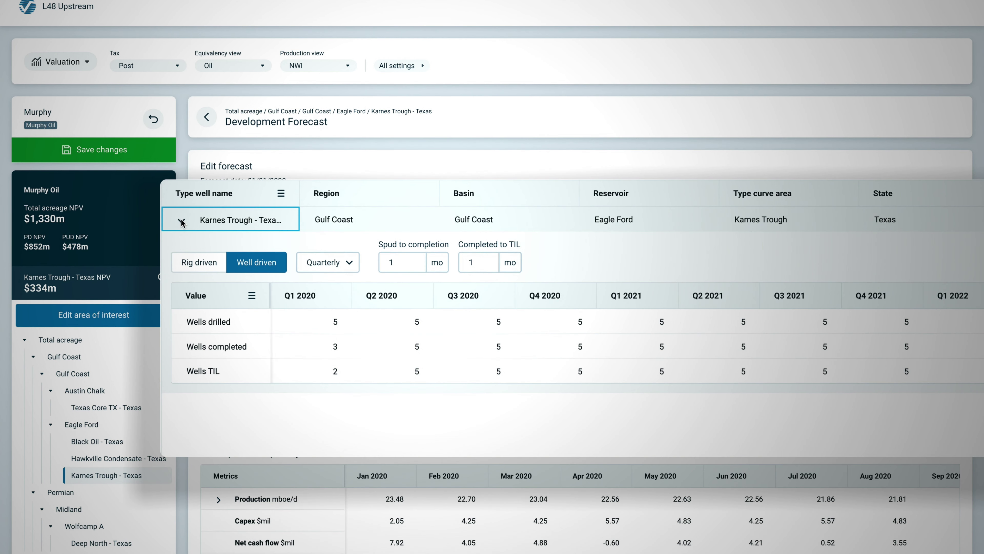
- Set wells drilled to 0 for Q1–Q4 2020, leaving Q1 2021 at 5
click(303, 321)
text(0)
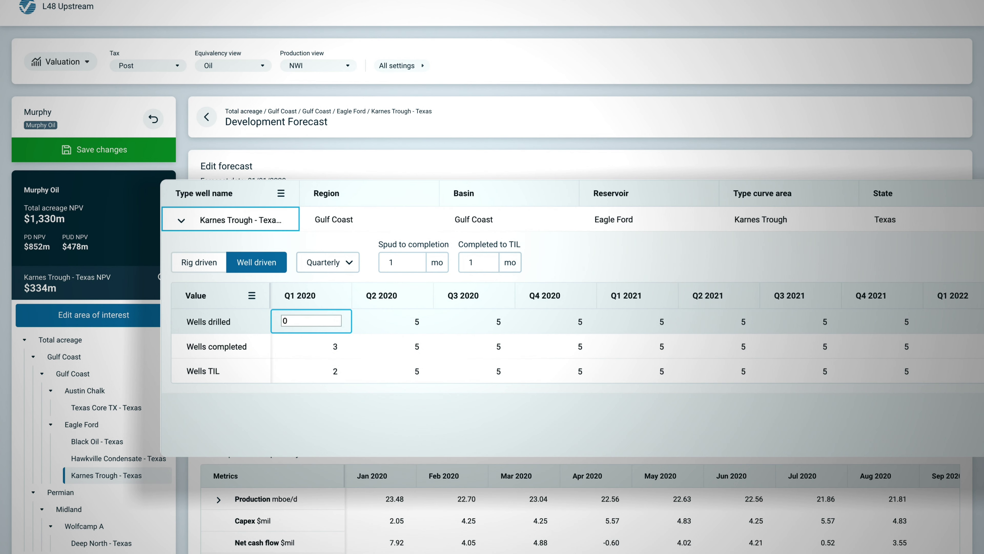
key(Tab)
text(0)
key(Tab)
text(0)
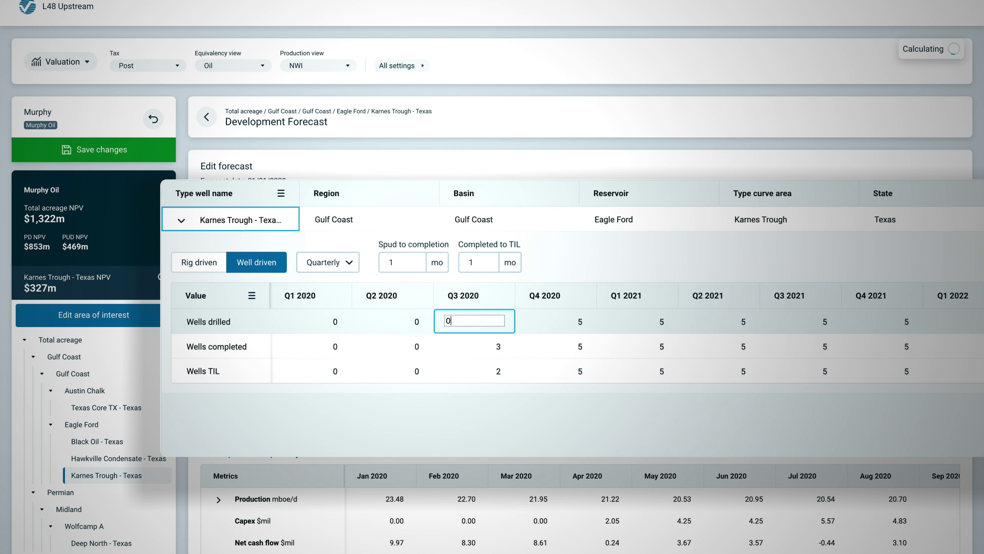
key(Tab)
text(0)
key(Tab)
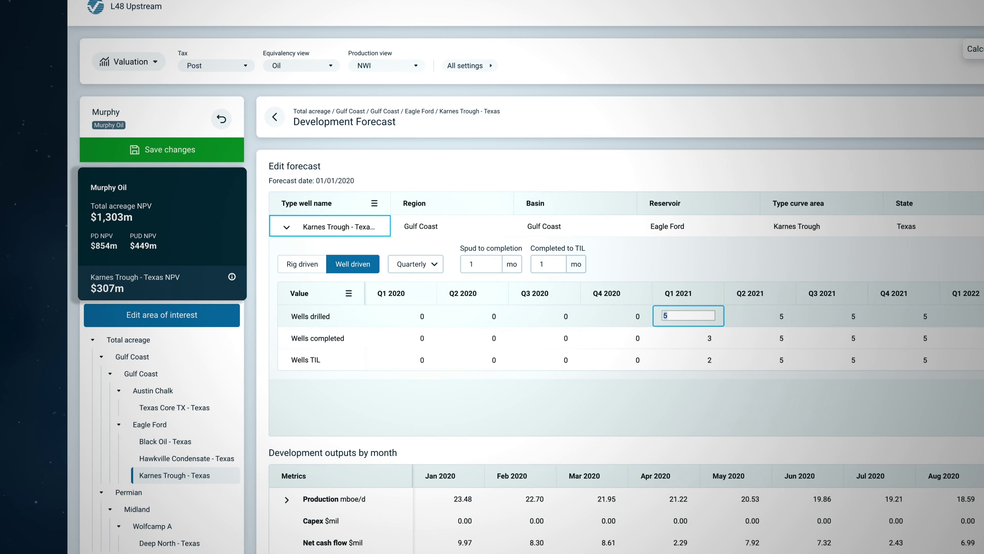
key(Escape)
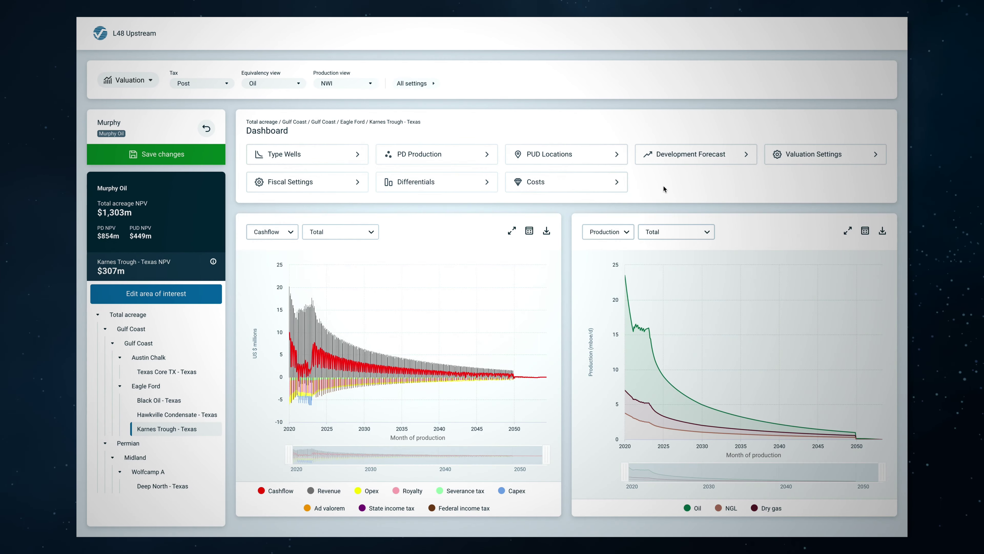
- Raise Karnes Trough's Opex oil transport tariff from 3.00 to 5.00 $/bbl
click(619, 183)
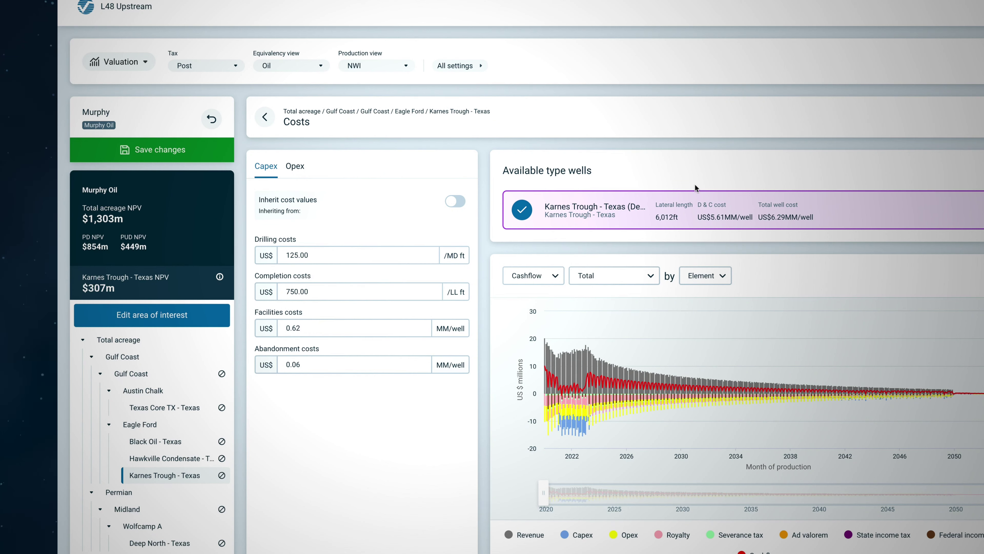
click(296, 166)
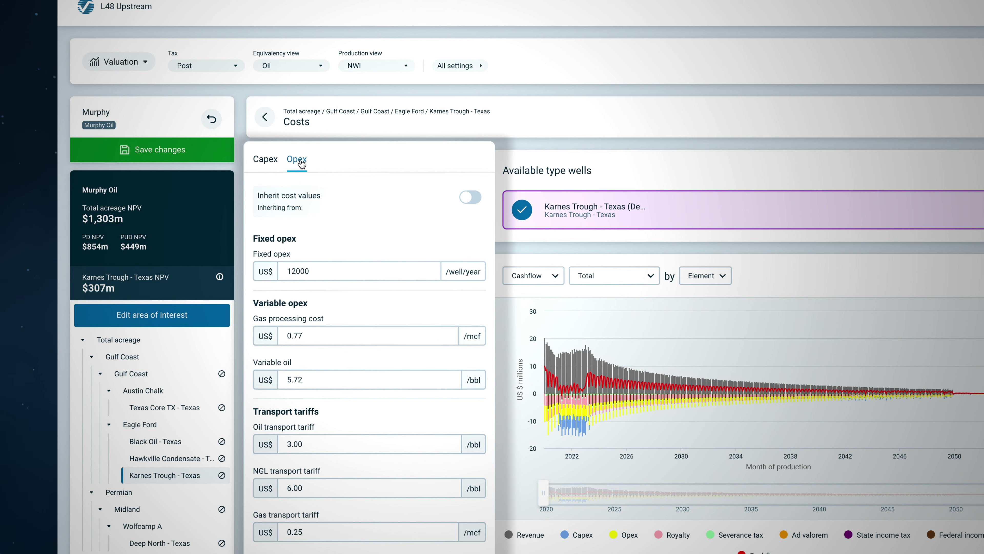
click(319, 441)
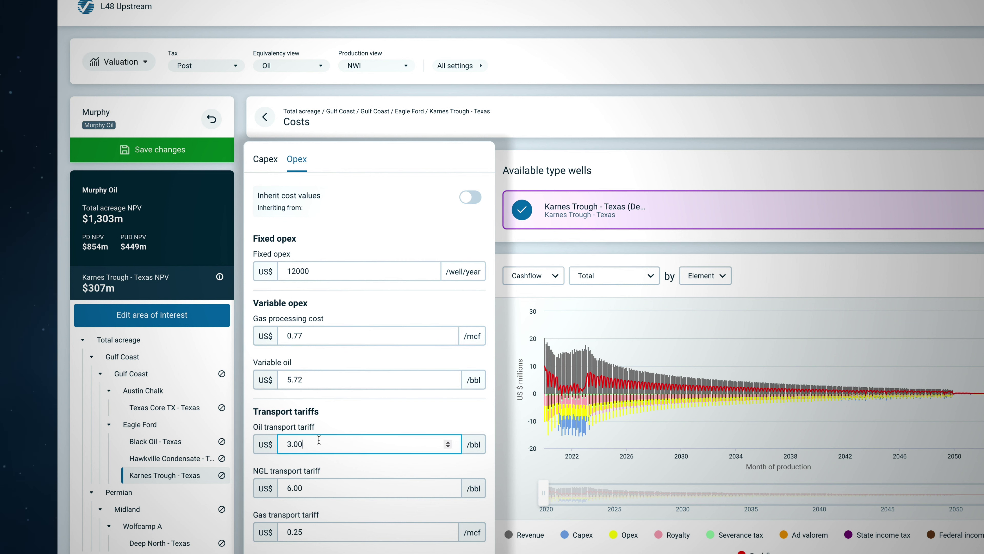
key(BackSpace)
key(BackSpace)
text(00)
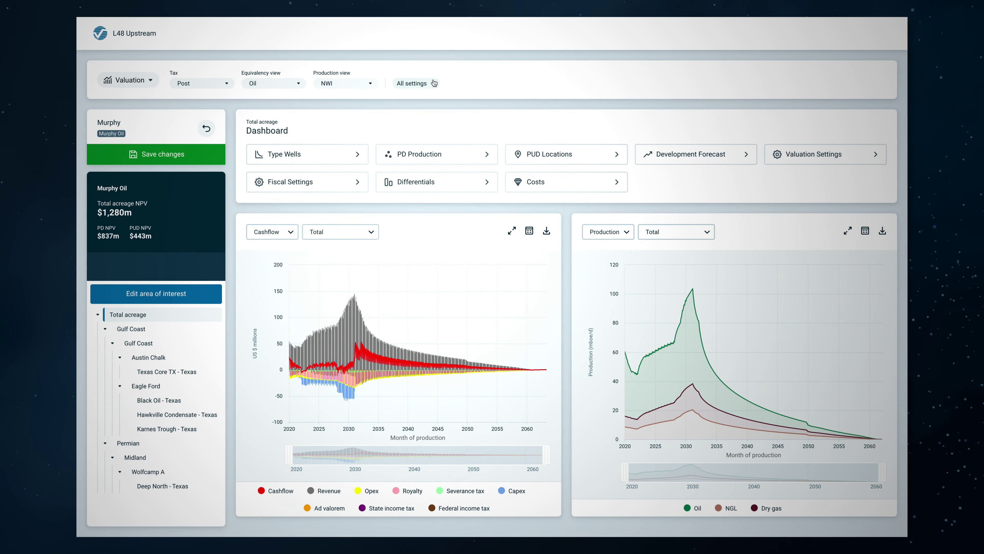
- Review the Base price deck, then apply the High pricing scenario to the valuation
click(432, 79)
click(847, 82)
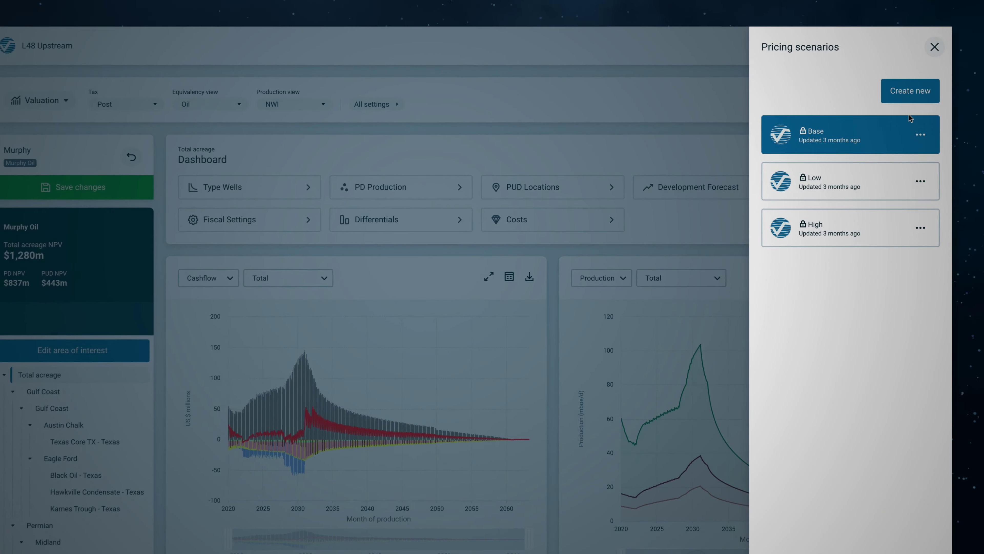
click(923, 136)
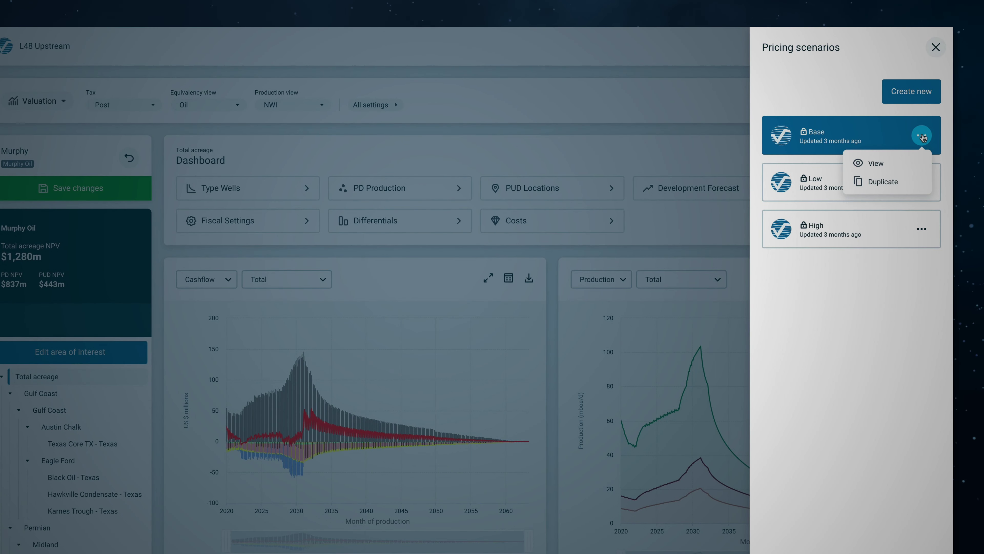
click(903, 162)
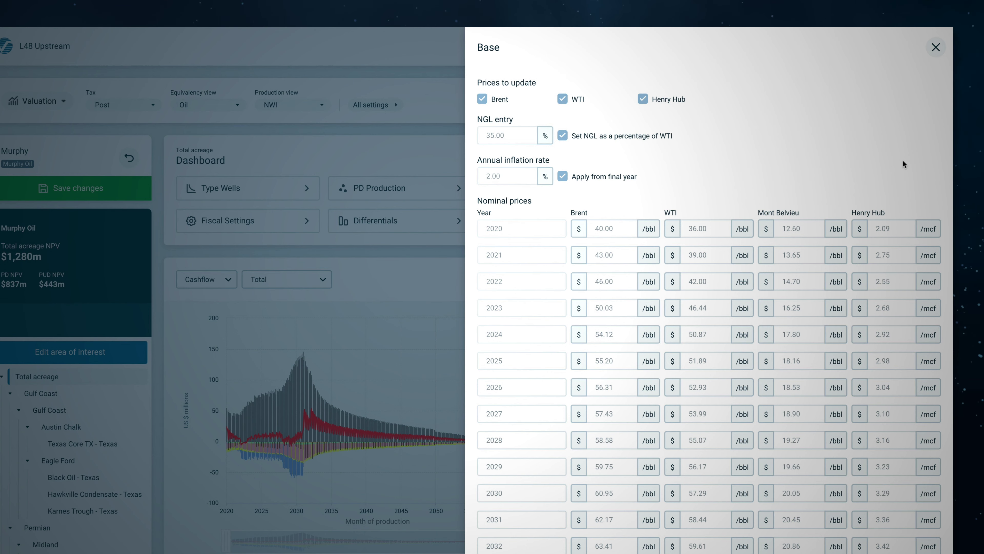
click(936, 50)
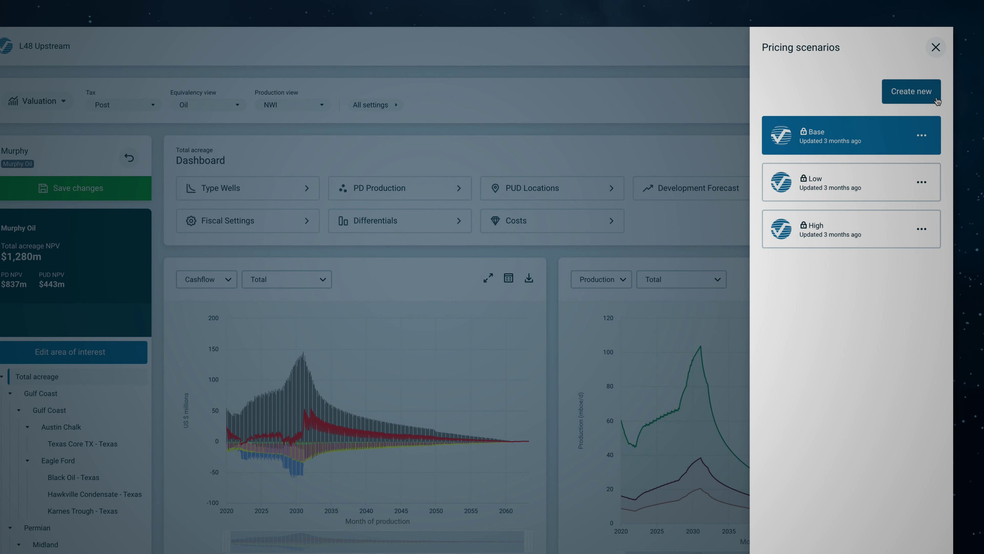
click(887, 237)
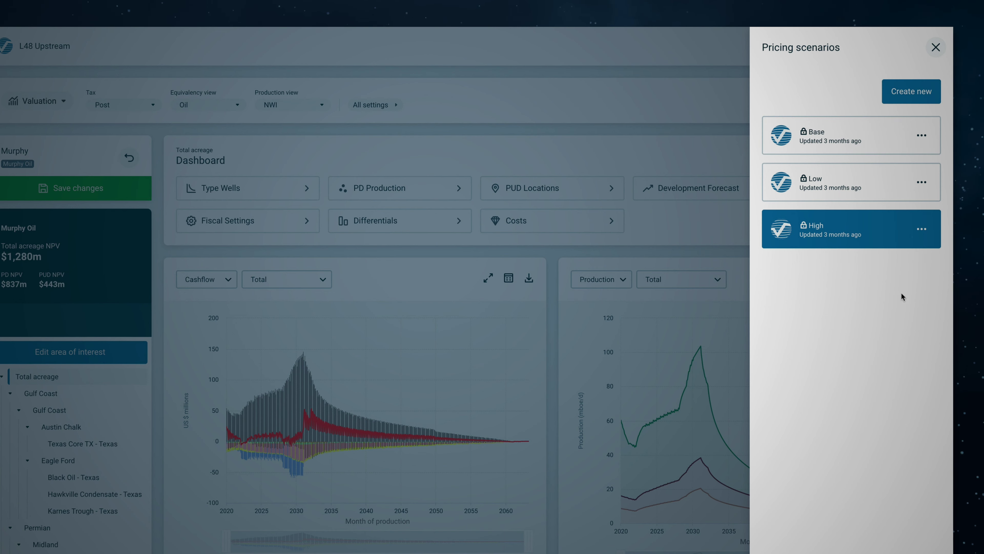
click(871, 523)
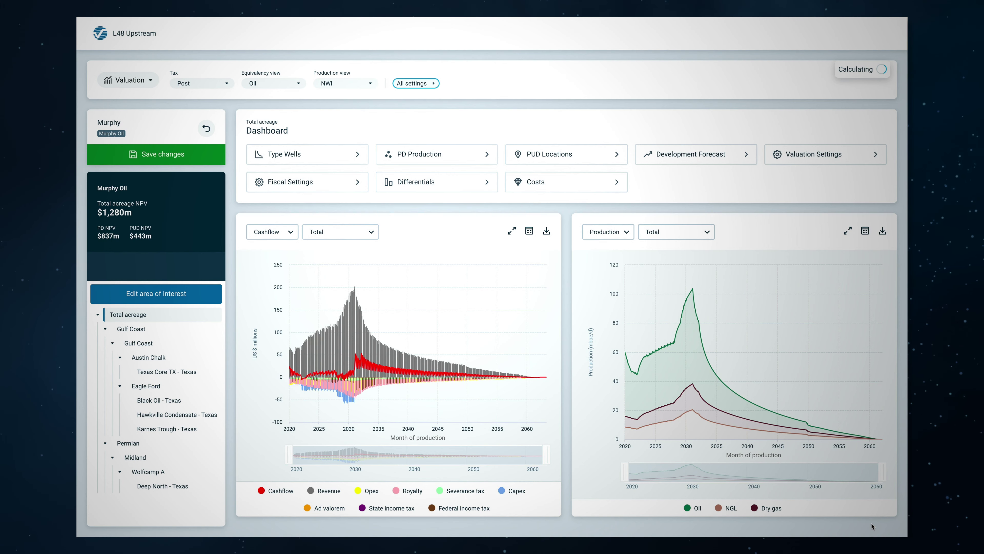